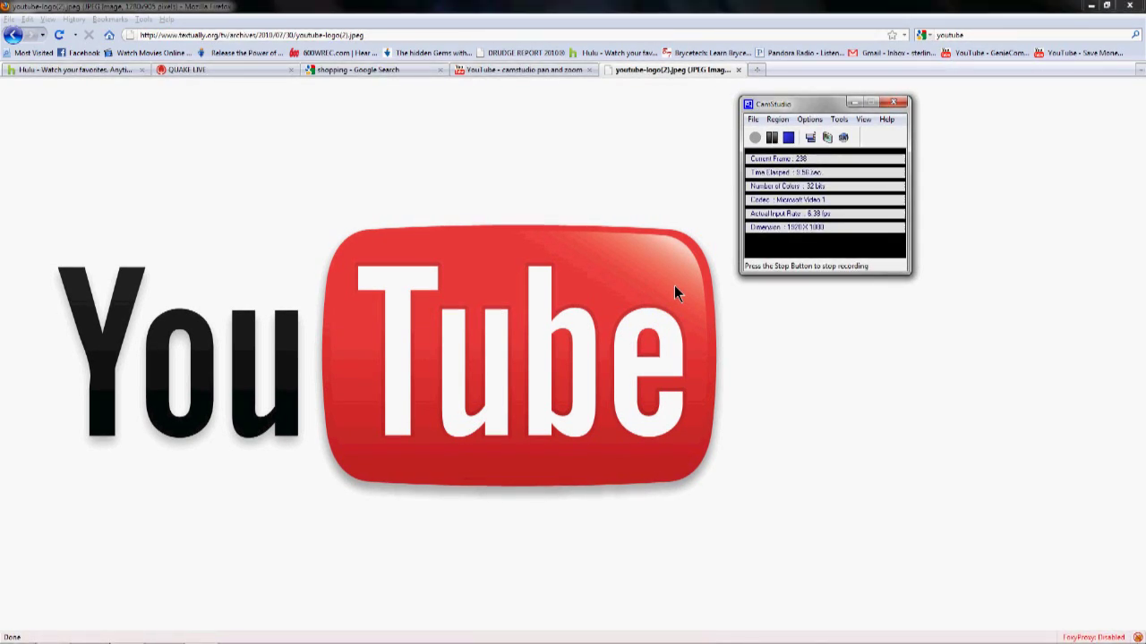
# Step: Minimize the browser window and move the CamStudio window out of the way on the desktop
pyautogui.click(764, 132)
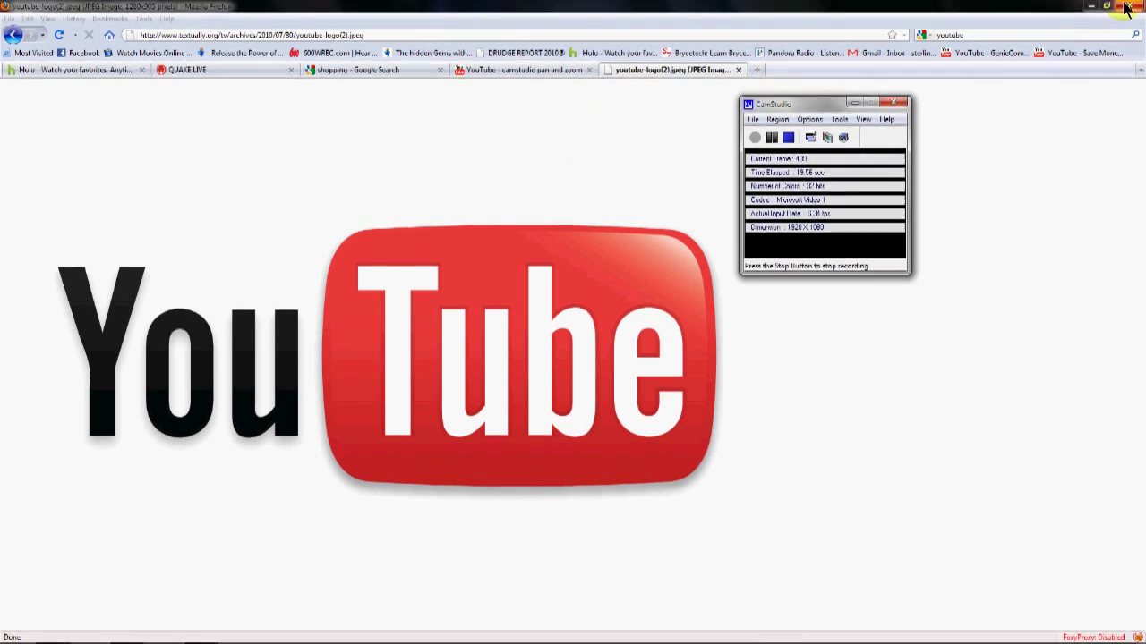
pyautogui.click(1094, 8)
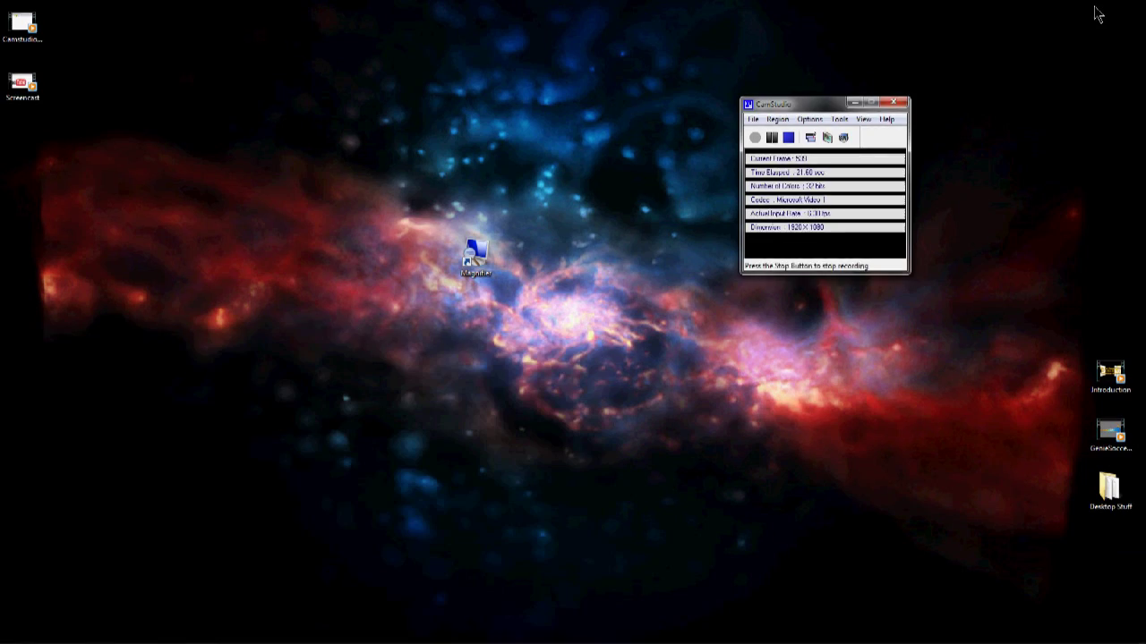
pyautogui.moveTo(817, 105); pyautogui.dragTo(866, 76)
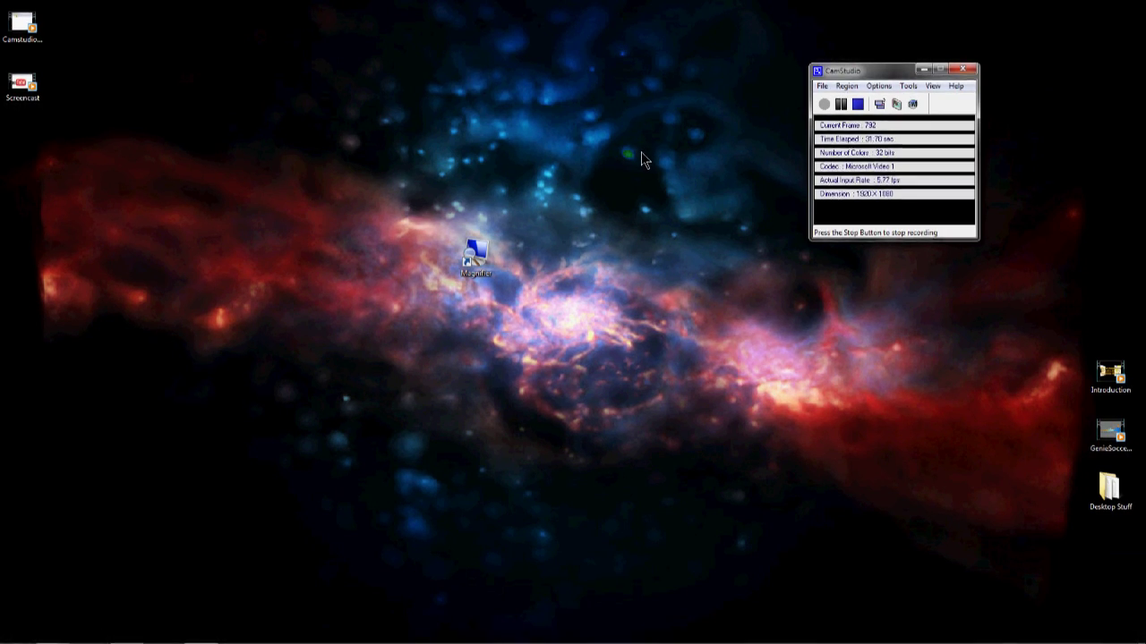
# Step: Start Magnifier from its desktop shortcut, view the shopping search page in the browser magnified, and return to the unmagnified desktop
pyautogui.click(471, 259)
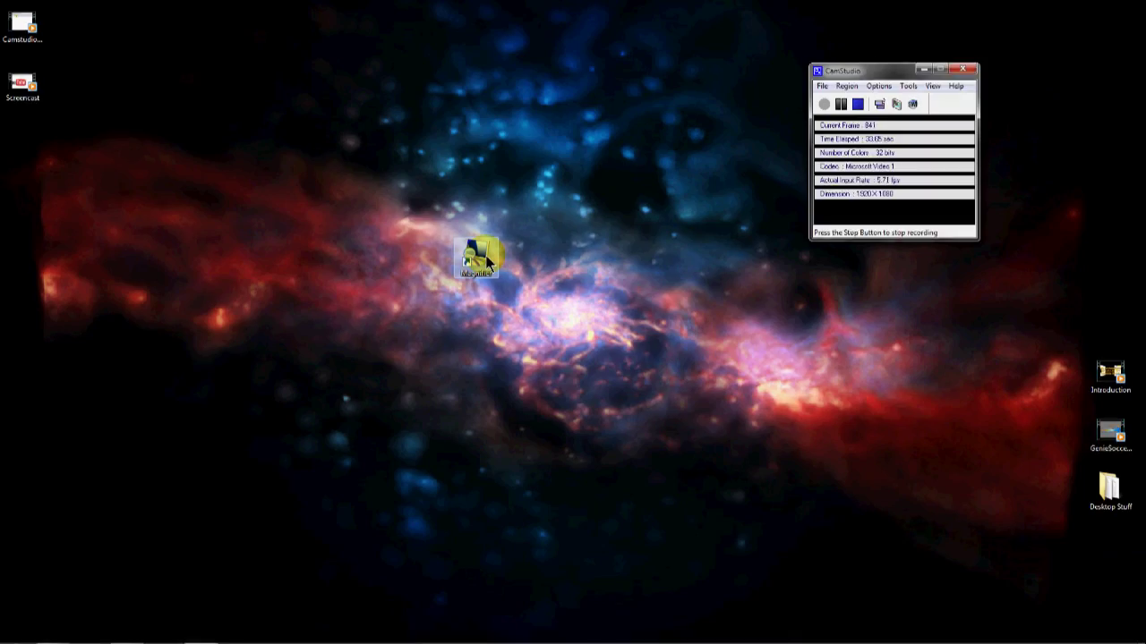
pyautogui.doubleClick(485, 256)
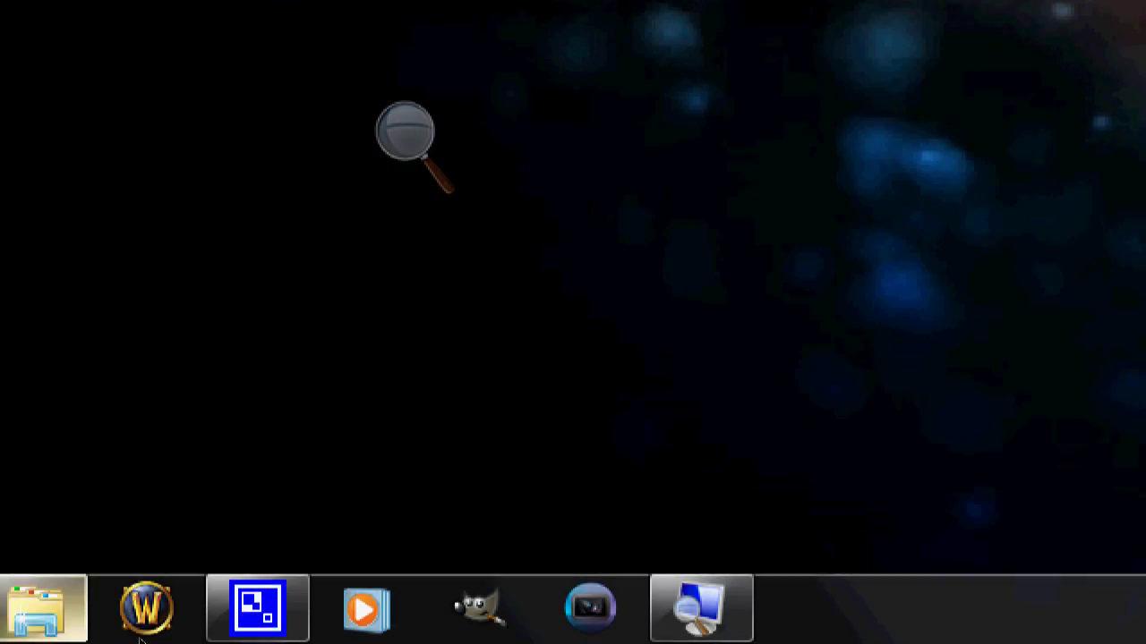
pyautogui.click(51, 636)
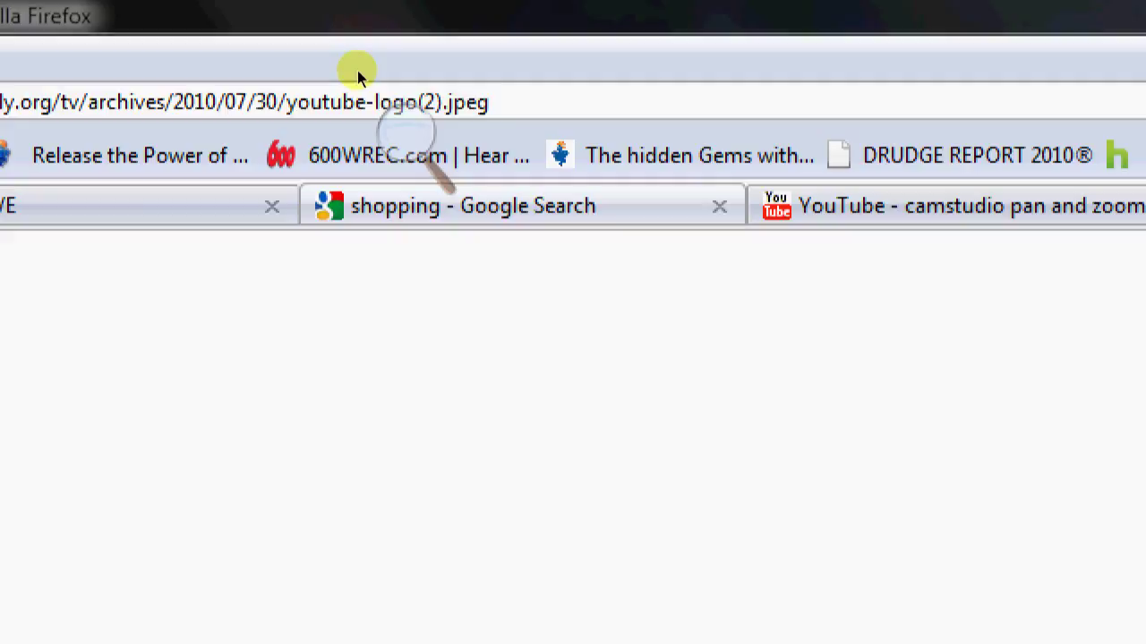
pyautogui.click(483, 67)
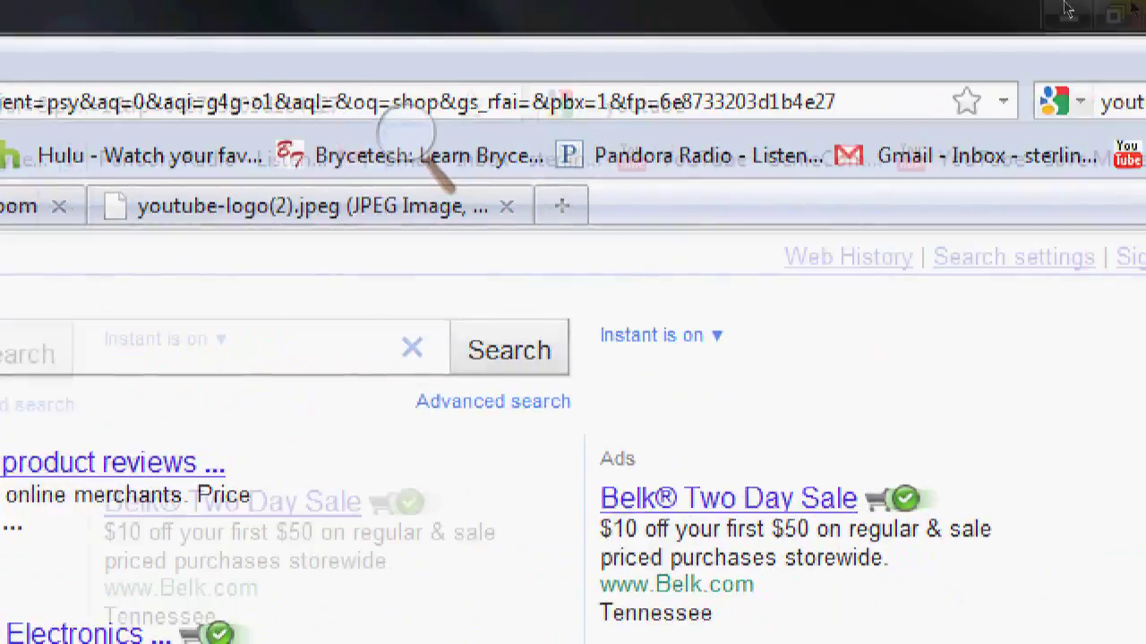
pyautogui.click(1065, 11)
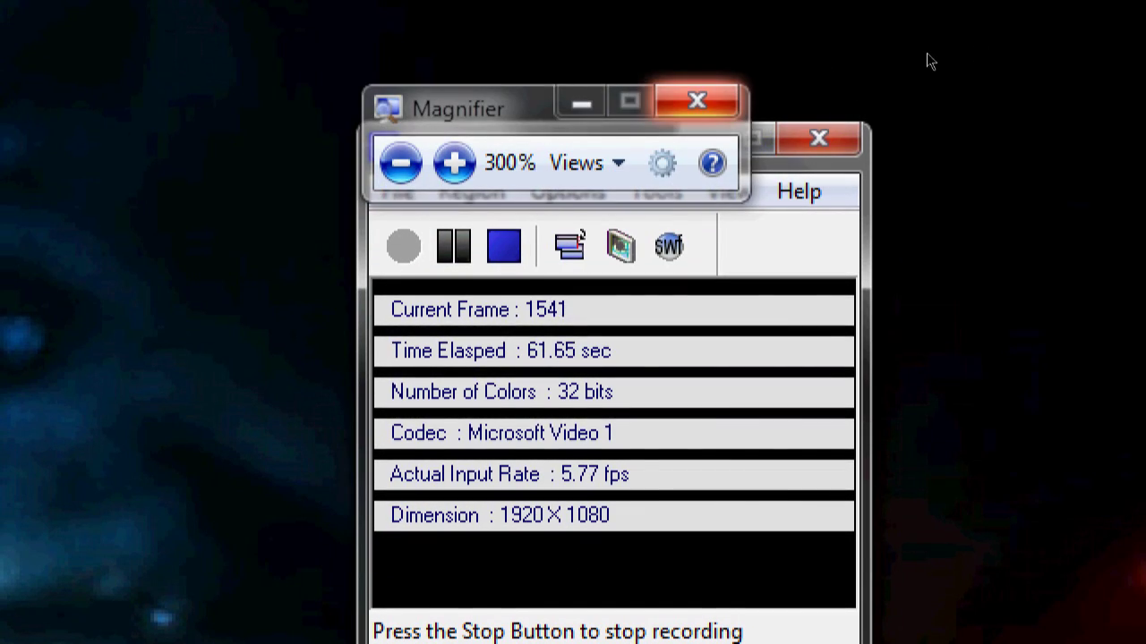
pyautogui.press('super+Escape')
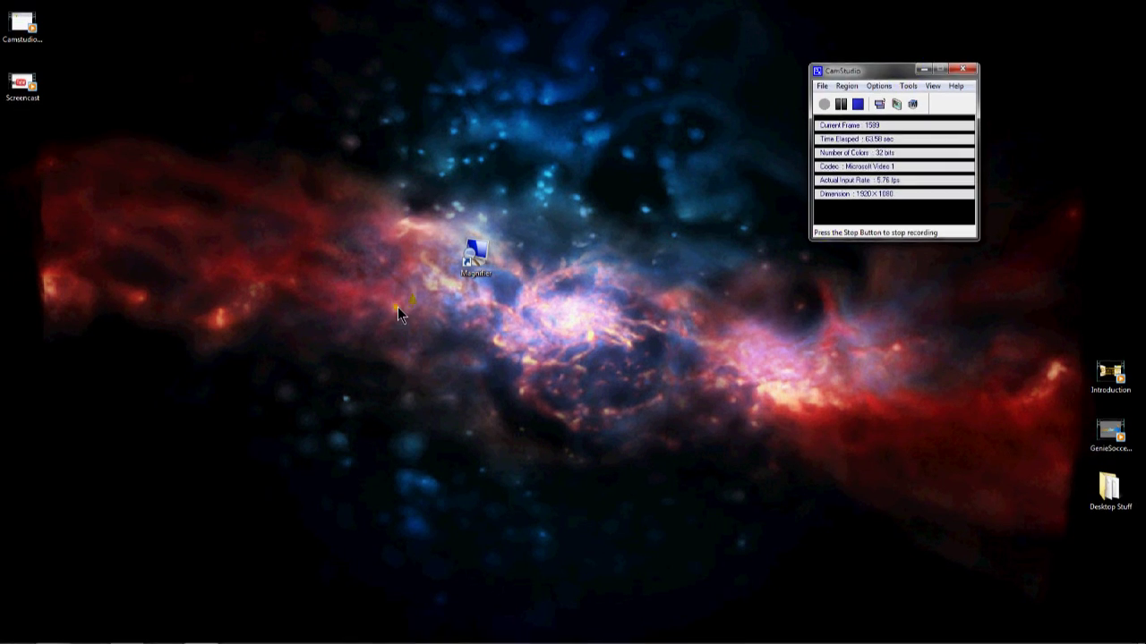
# Step: Examine the shortcut key assigned in the desktop Magnifier shortcut's properties with Magnifier running, and close the properties
pyautogui.moveTo(535, 306); pyautogui.dragTo(568, 320)
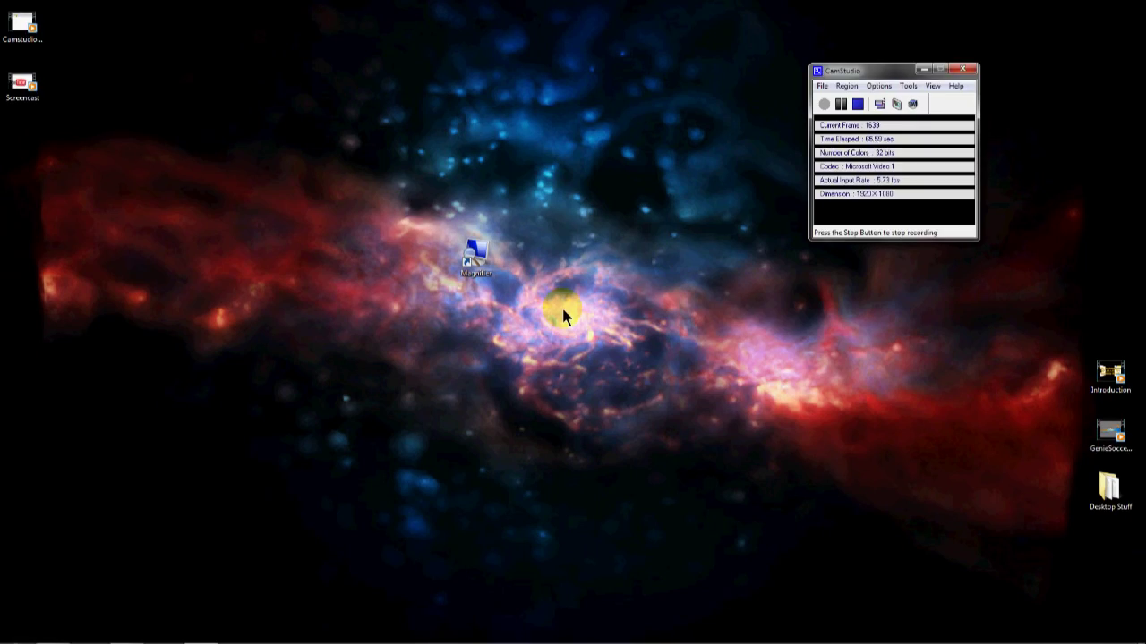
pyautogui.doubleClick(482, 262)
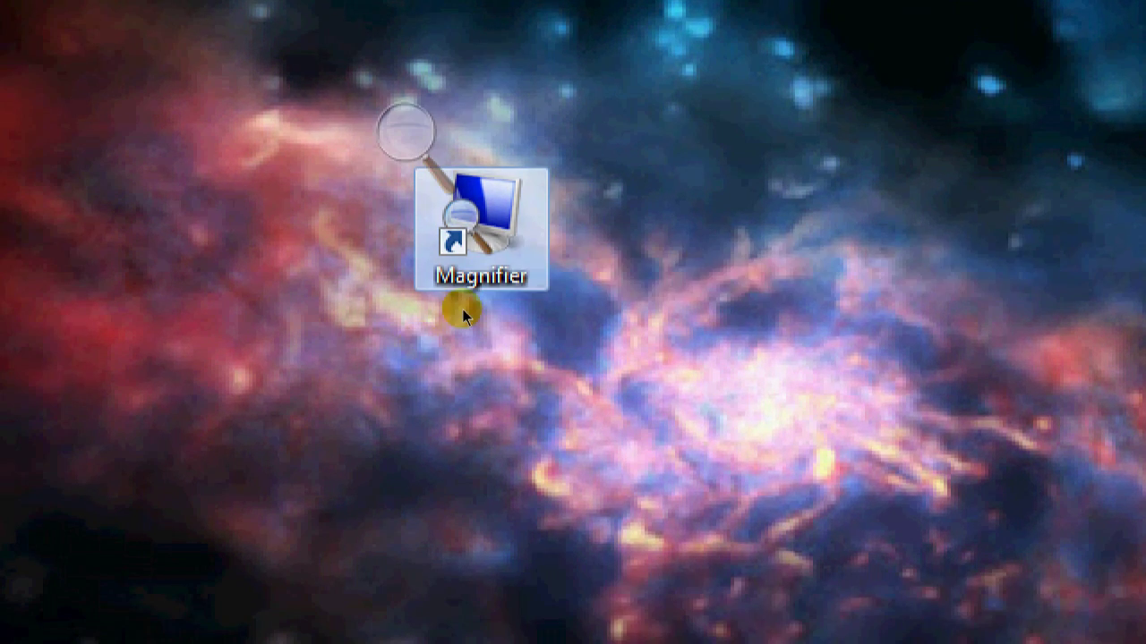
pyautogui.rightClick(394, 317)
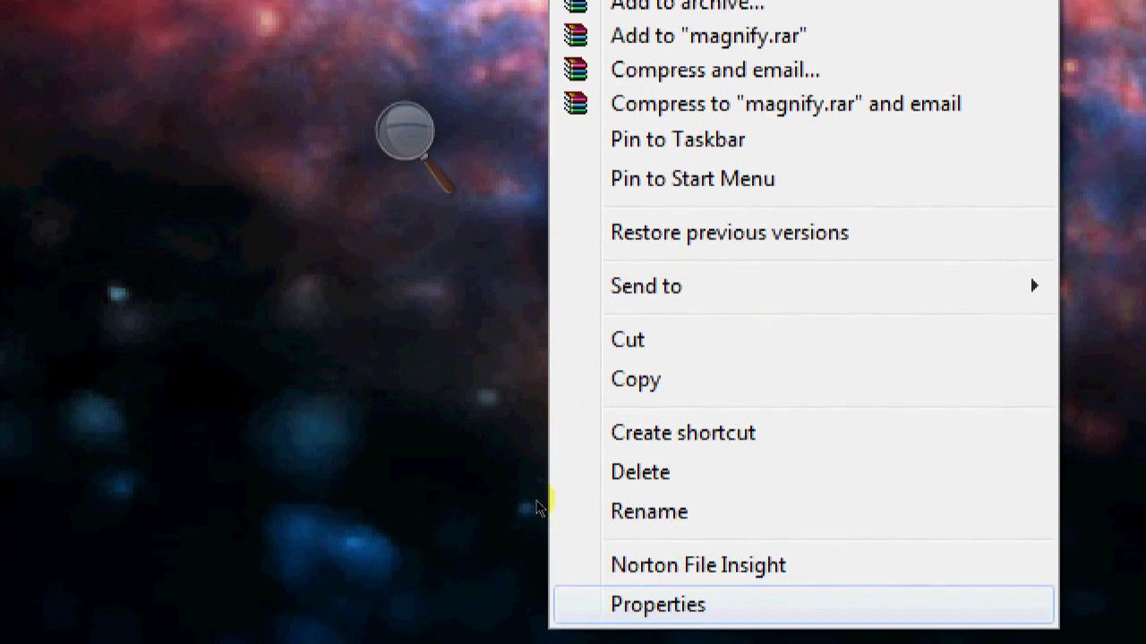
pyautogui.click(627, 603)
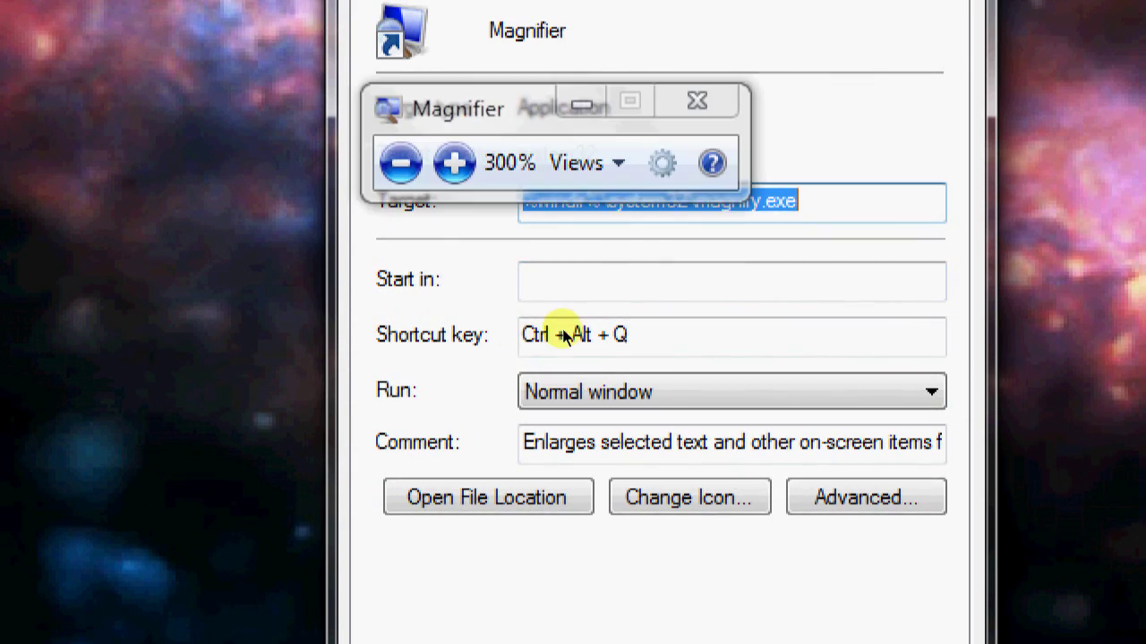
pyautogui.press('super+Escape')
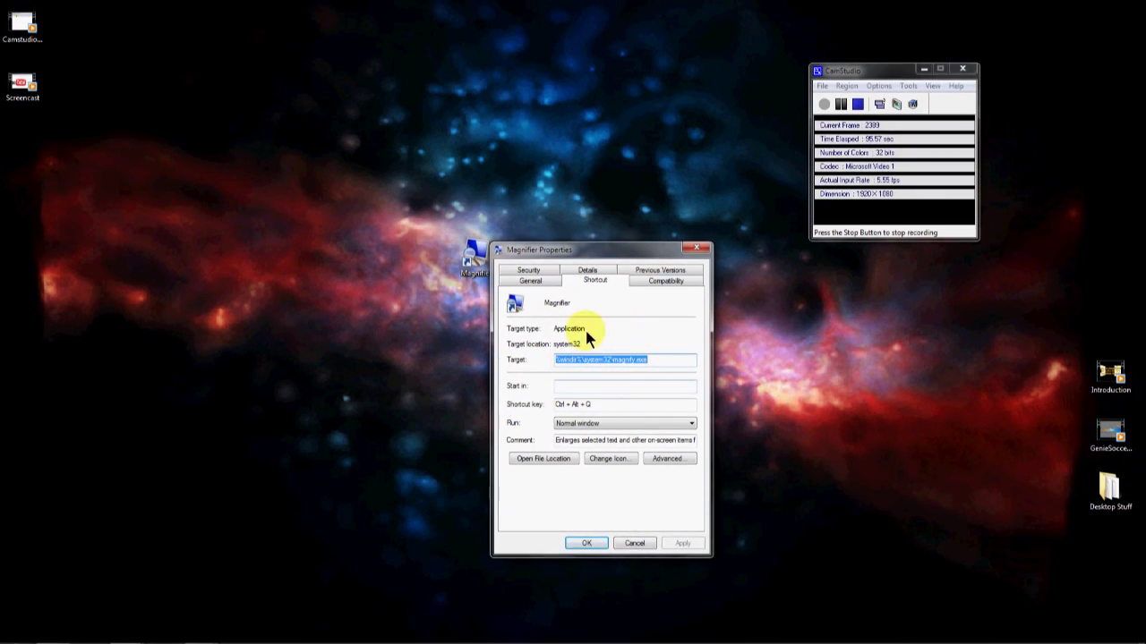
pyautogui.click(696, 249)
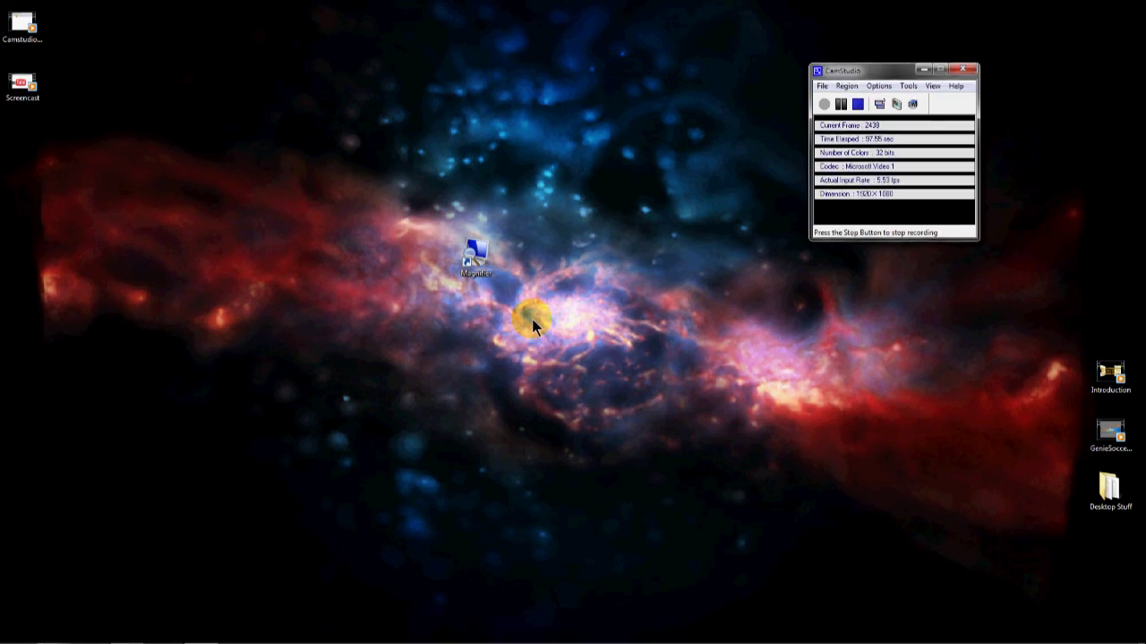
# Step: Turn on Magnifier and look over the desktop Magnifier shortcut's available commands without choosing one
pyautogui.press('super+plus')
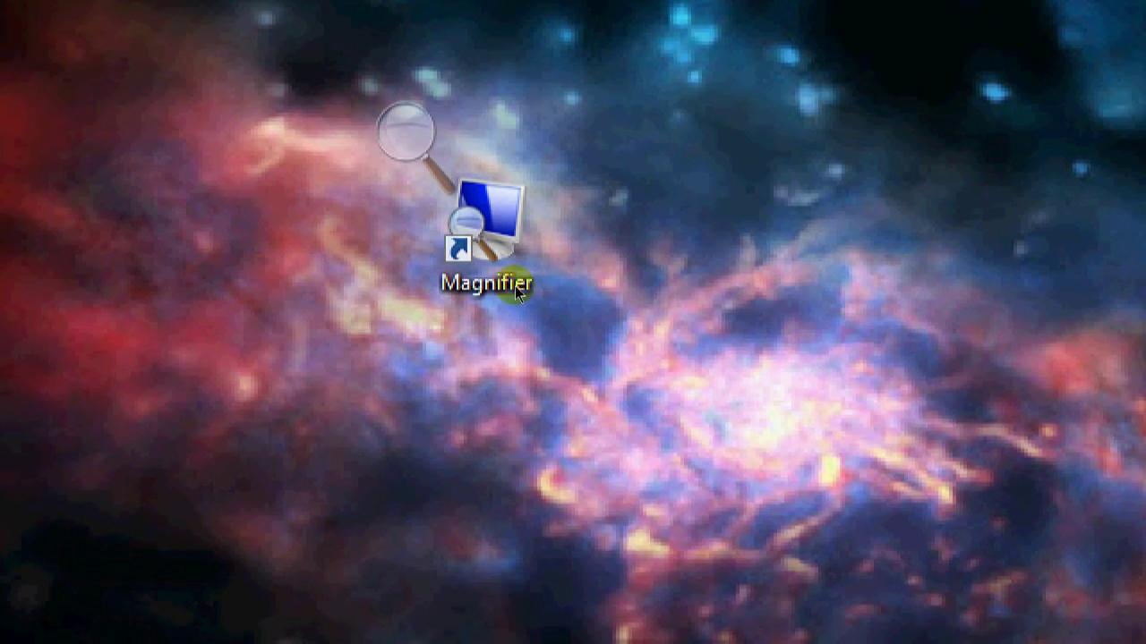
pyautogui.rightClick(464, 269)
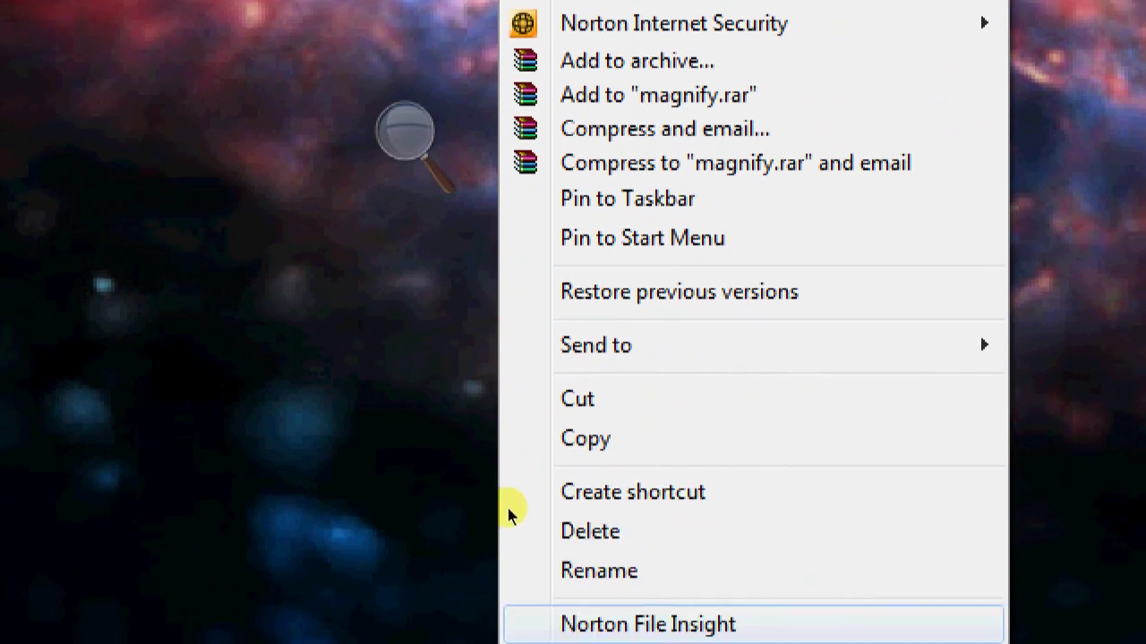
pyautogui.press('super+minus')
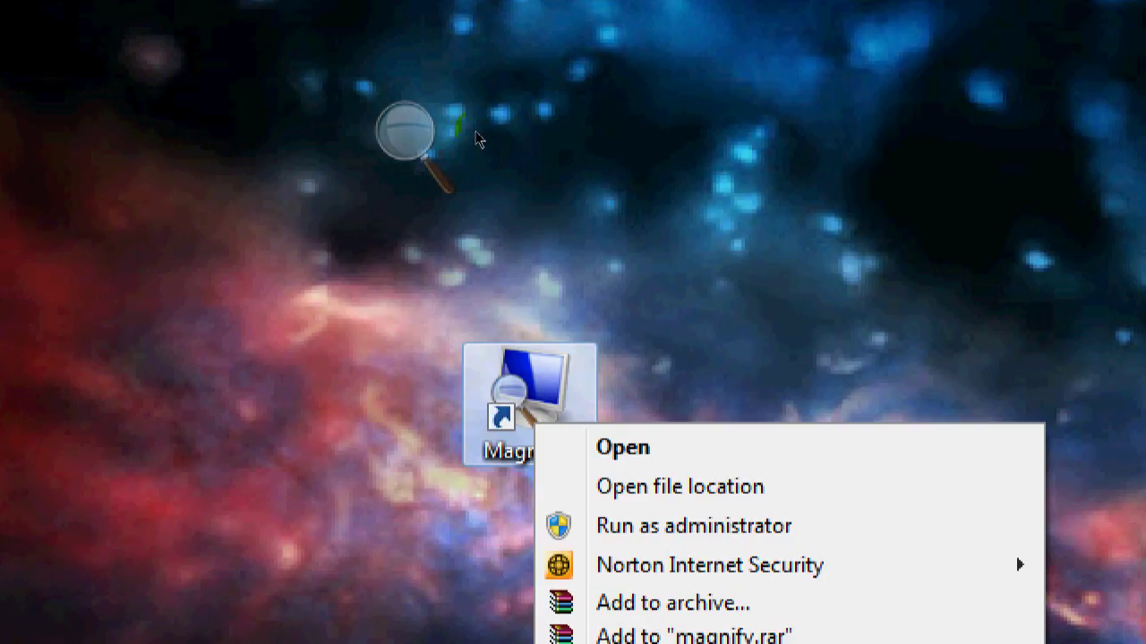
pyautogui.click(403, 312)
# Step: Find the Magnifier program by searching the Start menu for "mag" and place a second Magnifier shortcut on the desktop
pyautogui.press('super+plus')
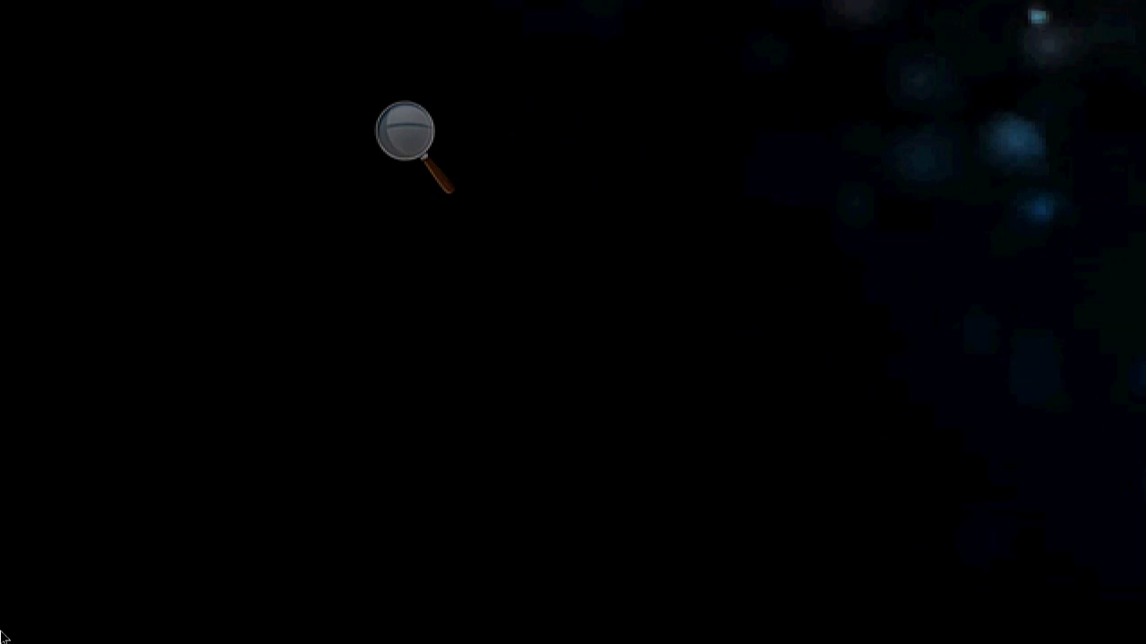
pyautogui.click(32, 625)
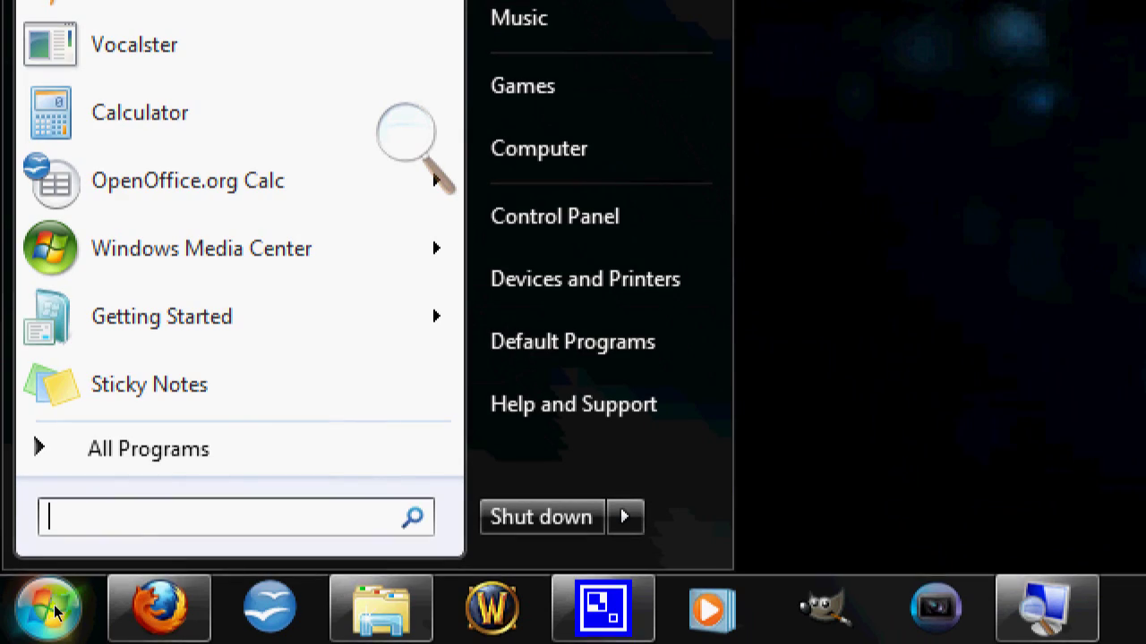
pyautogui.write('mag')
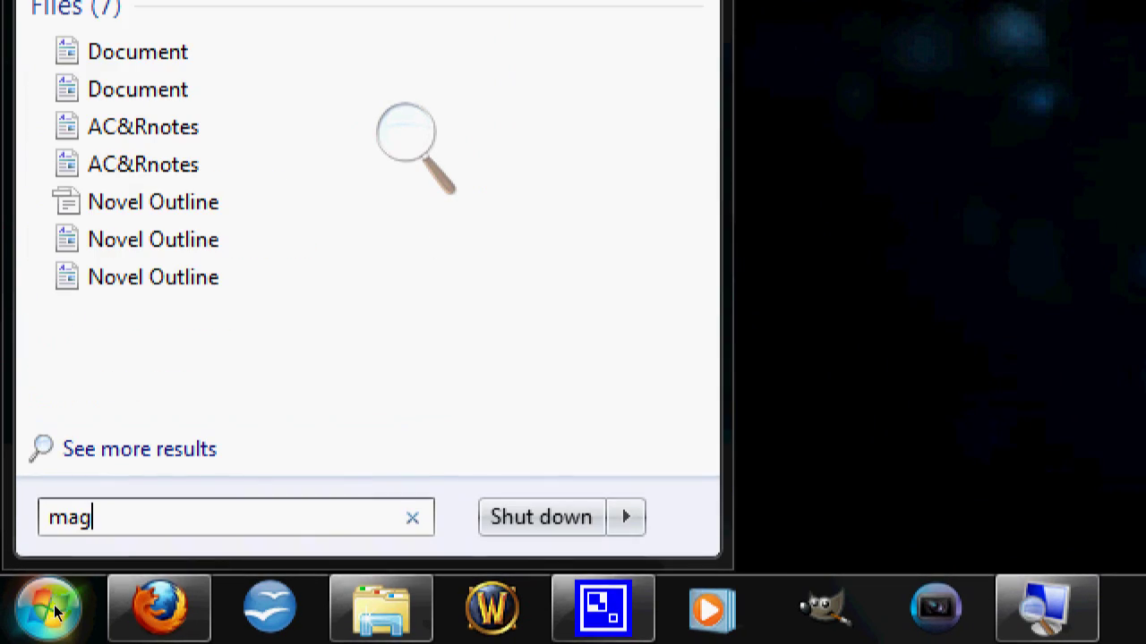
pyautogui.press('Down')
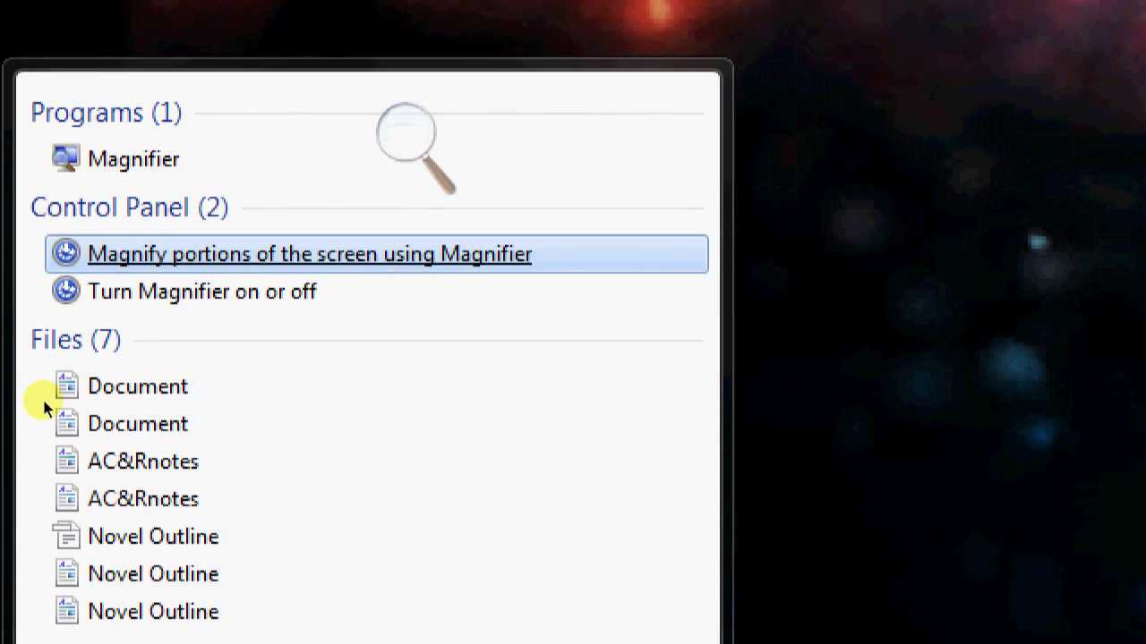
pyautogui.press('Up')
pyautogui.moveTo(134, 160); pyautogui.dragTo(942, 235)
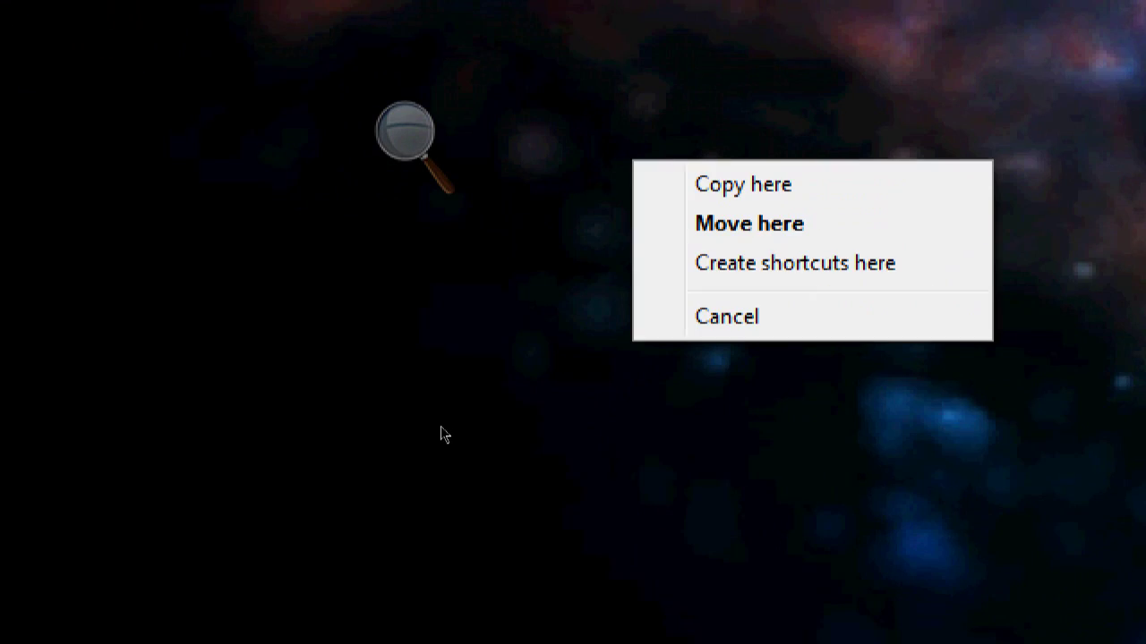
pyautogui.press('Return')
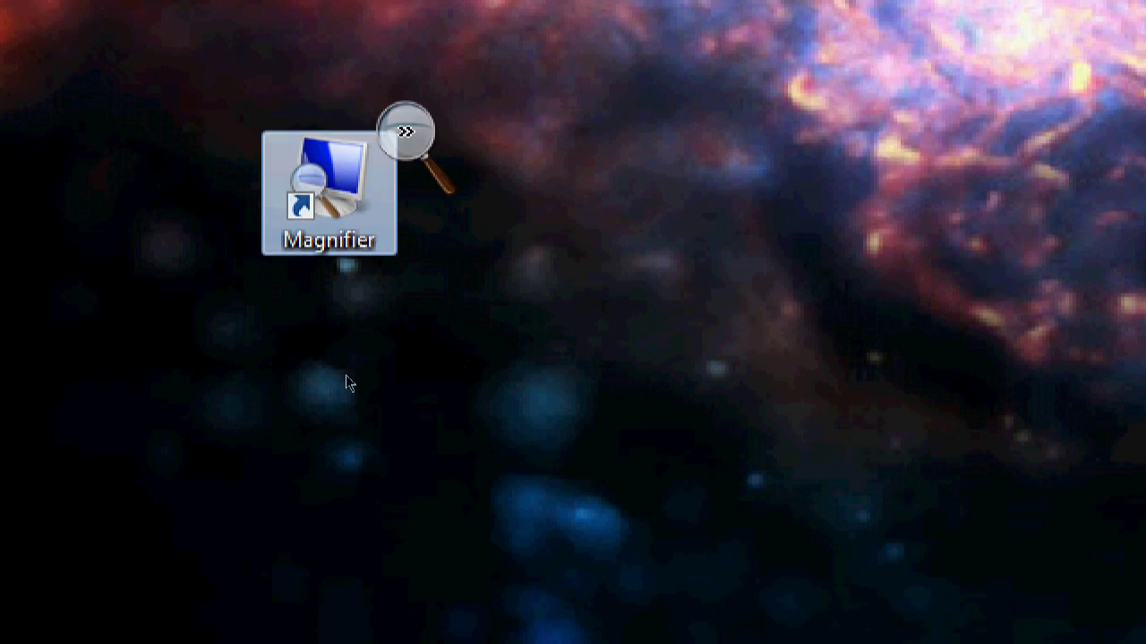
# Step: Assign the shortcut key Ctrl + Alt + S to the new Magnifier shortcut in its properties and apply the change
pyautogui.hotkey('shift', 'F10')
pyautogui.press('Up')
pyautogui.press('Up')
pyautogui.press('Down')
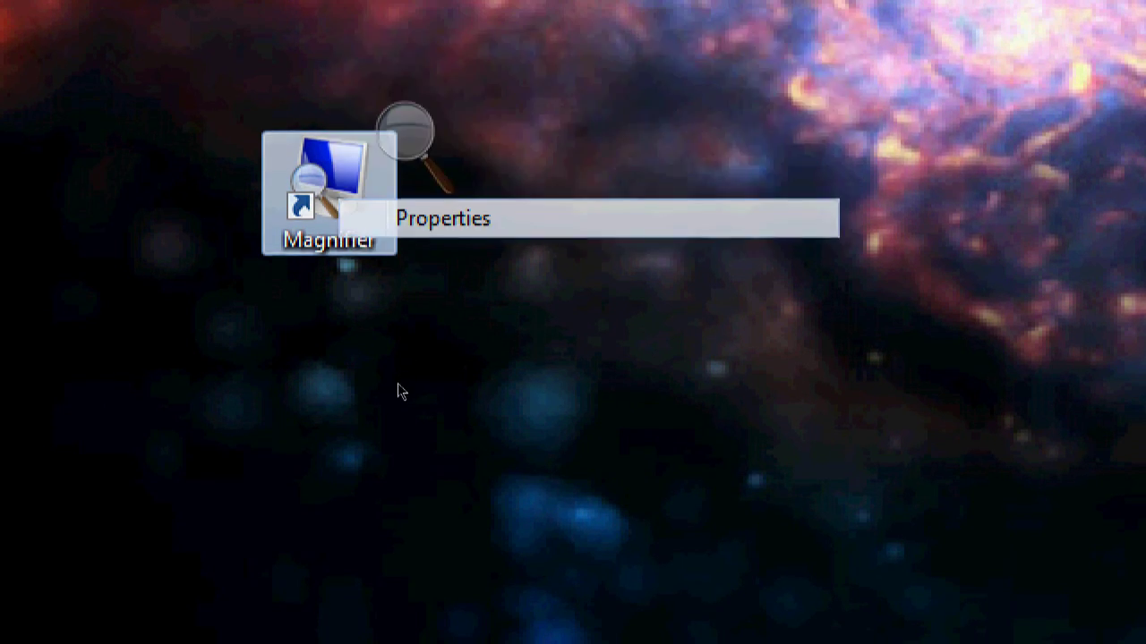
pyautogui.press('Return')
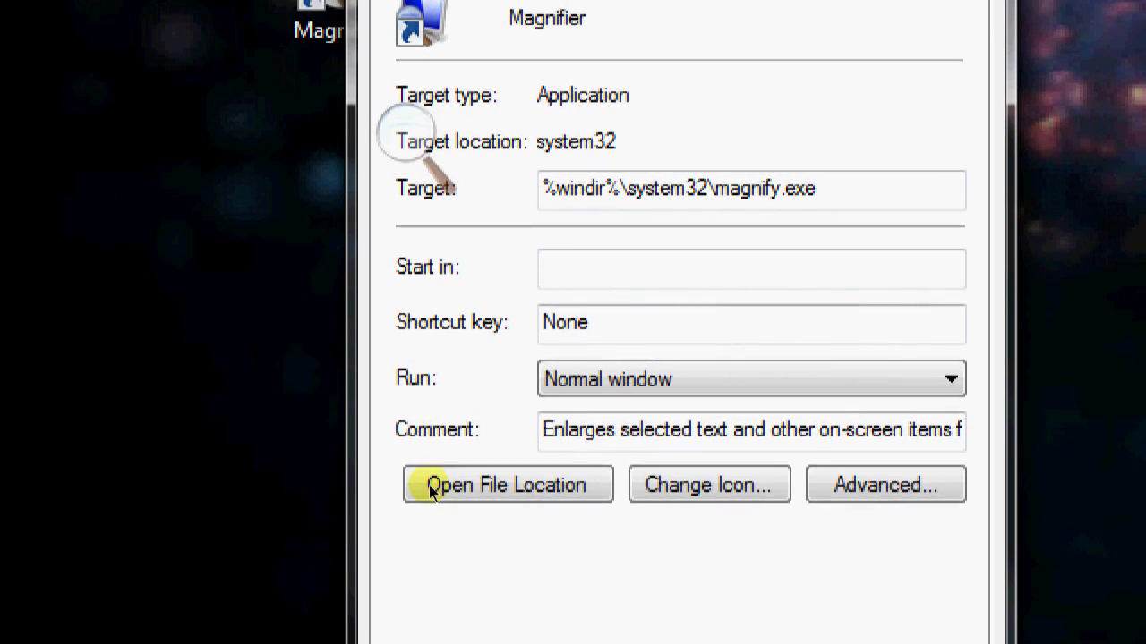
pyautogui.hotkey('ctrl', 'alt')
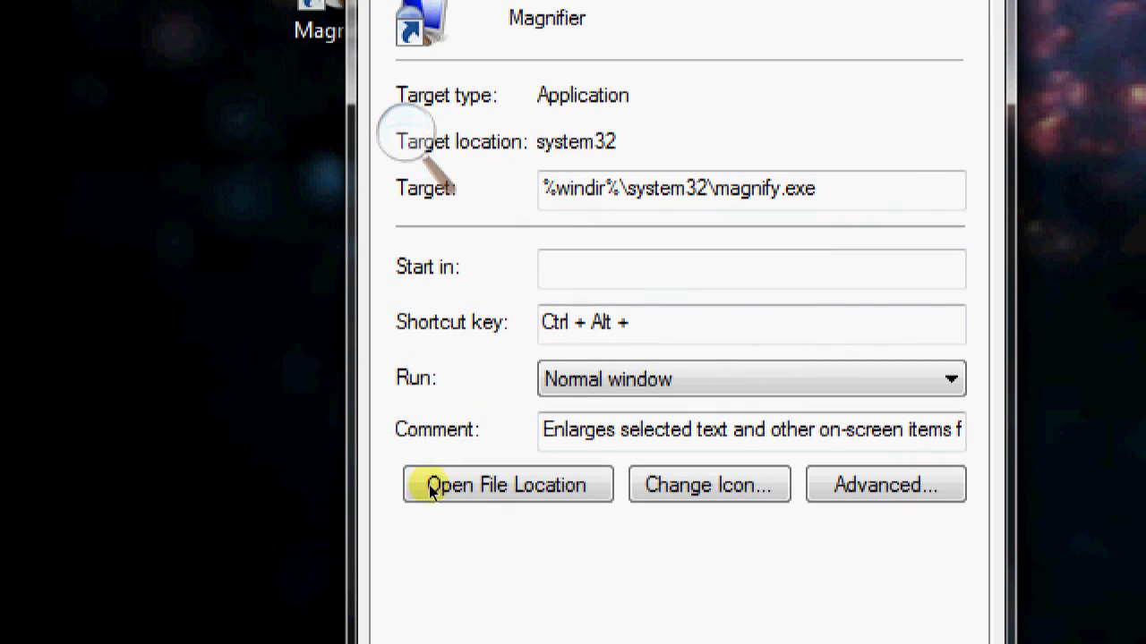
pyautogui.hotkey('ctrl', 'alt', 's')
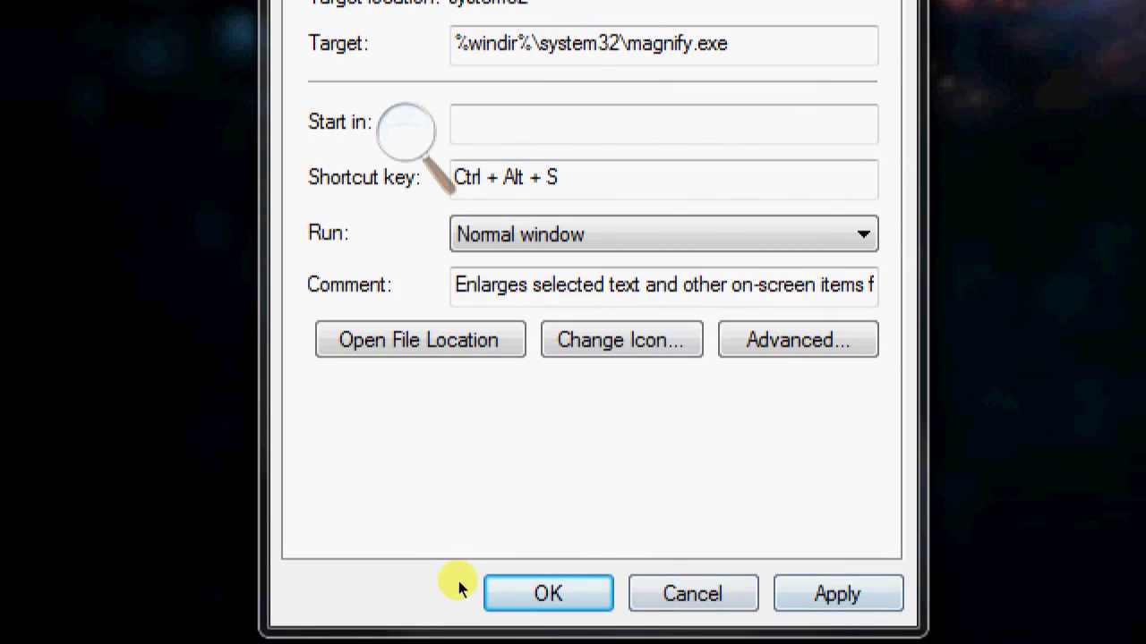
pyautogui.press('Return')
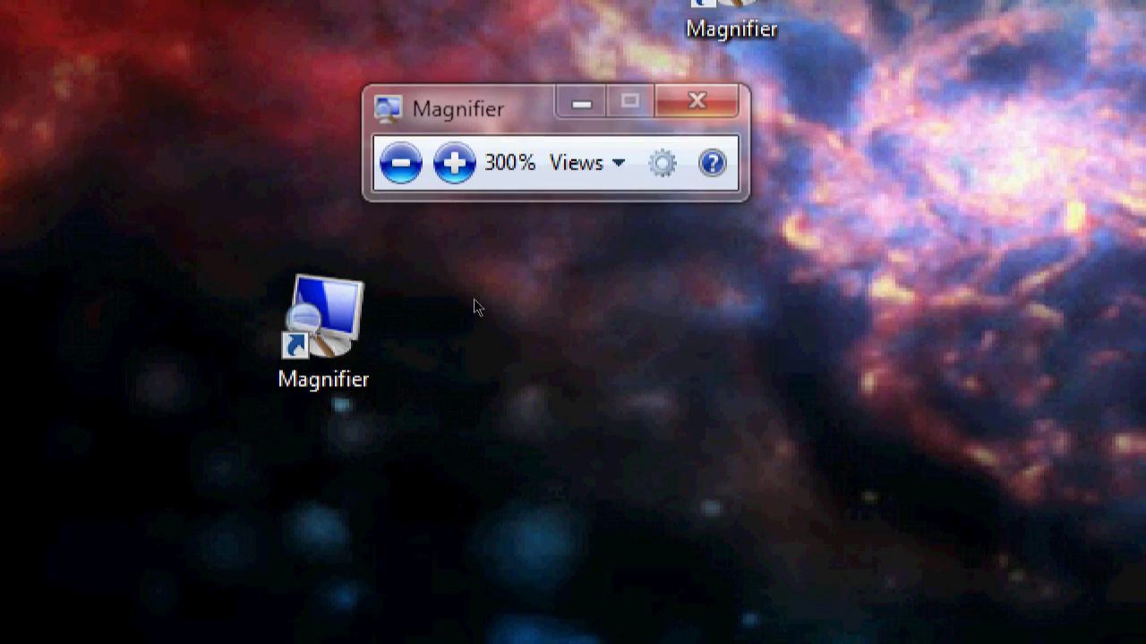
# Step: Exit Magnifier and turn it back on at 300% zoom
pyautogui.press('super+Escape')
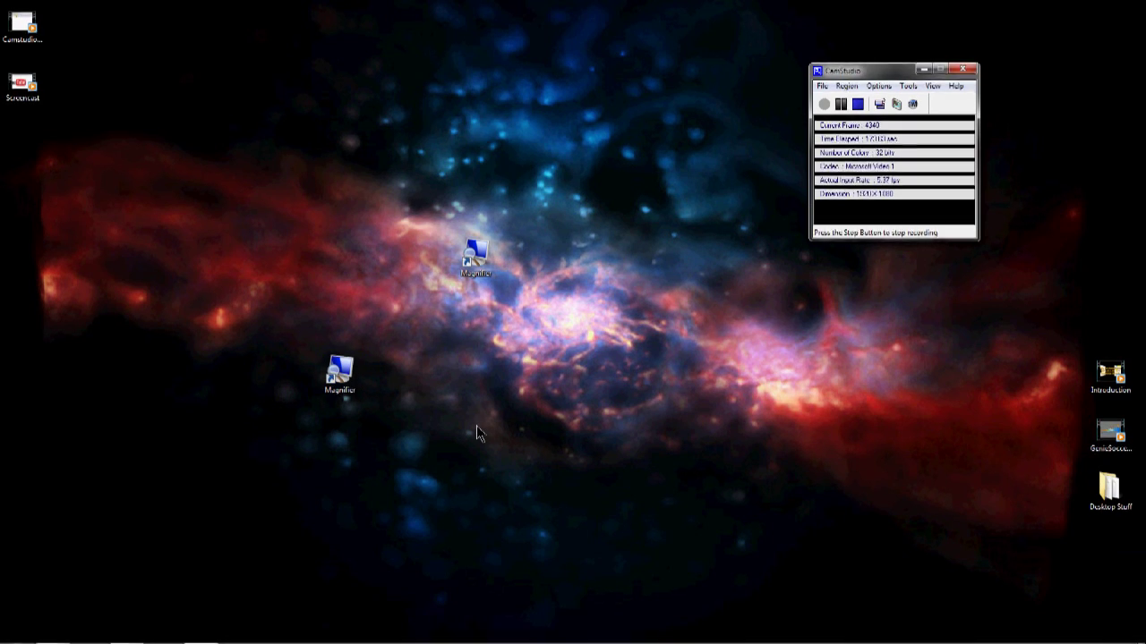
pyautogui.press('super+plus')
pyautogui.press('super+plus')
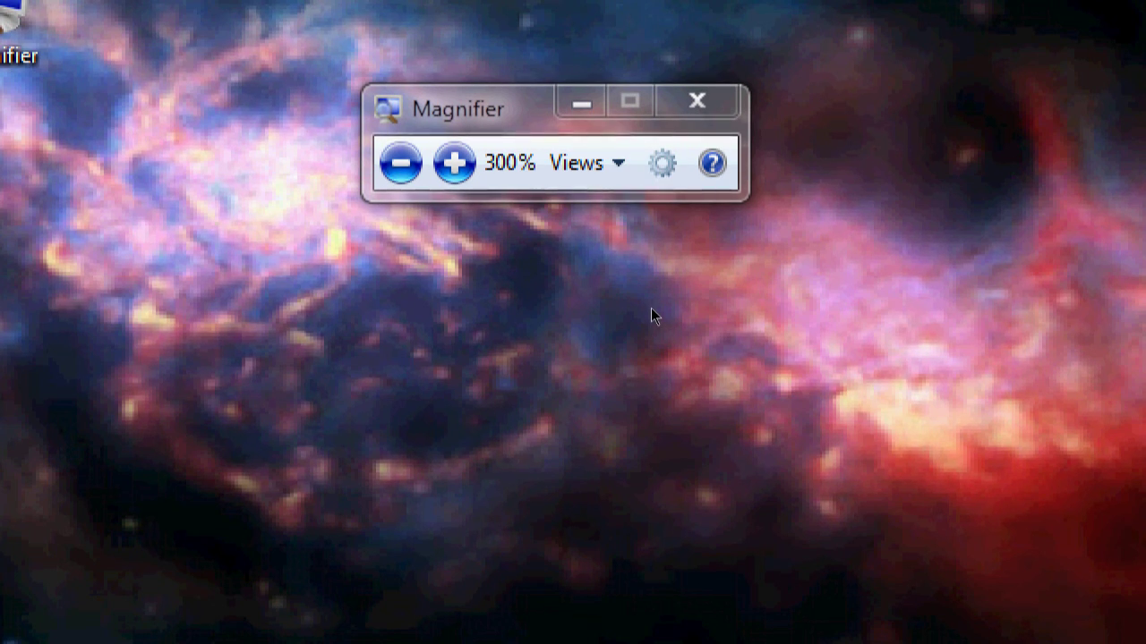
# Step: Review Magnifier's view modes and its options for zoom increments and tracking, and exit Magnifier
pyautogui.press('Return')
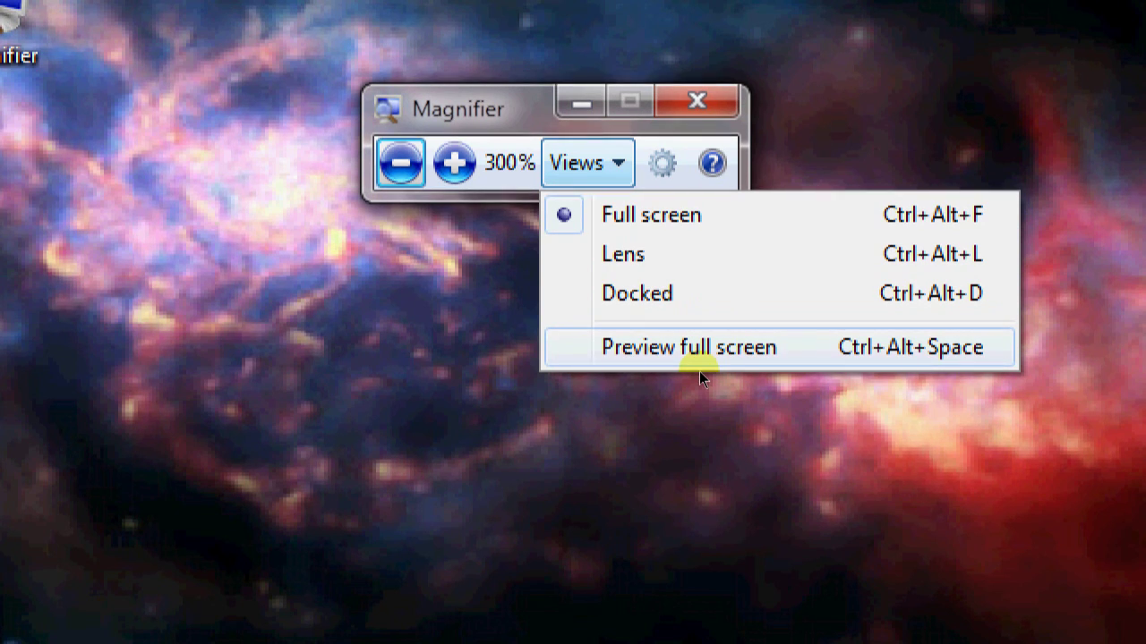
pyautogui.click(699, 301)
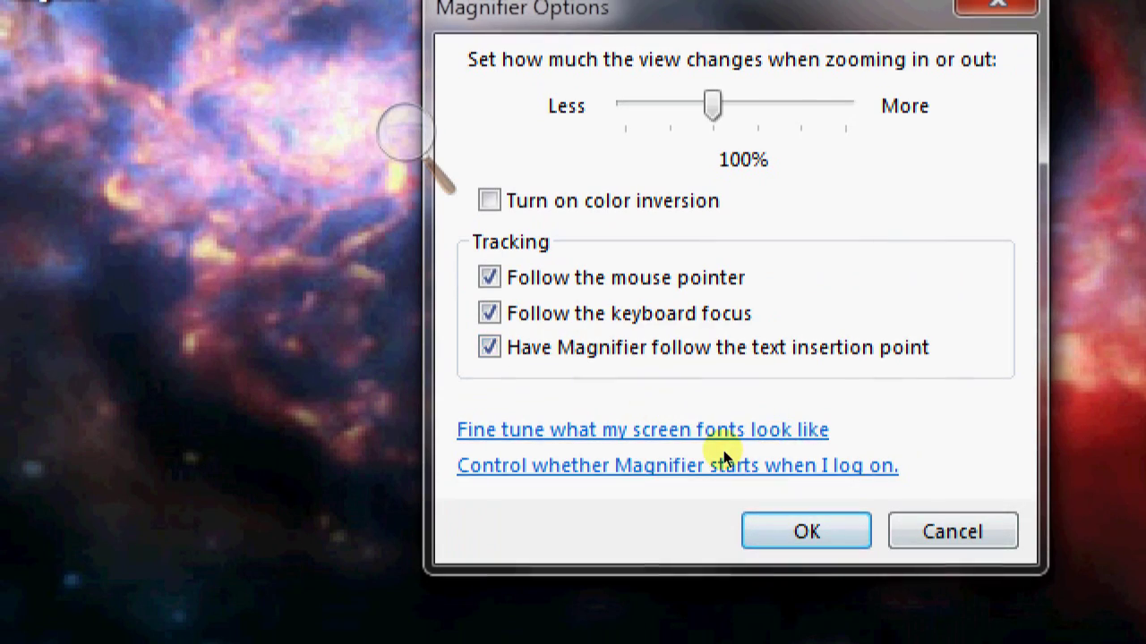
pyautogui.press('Return')
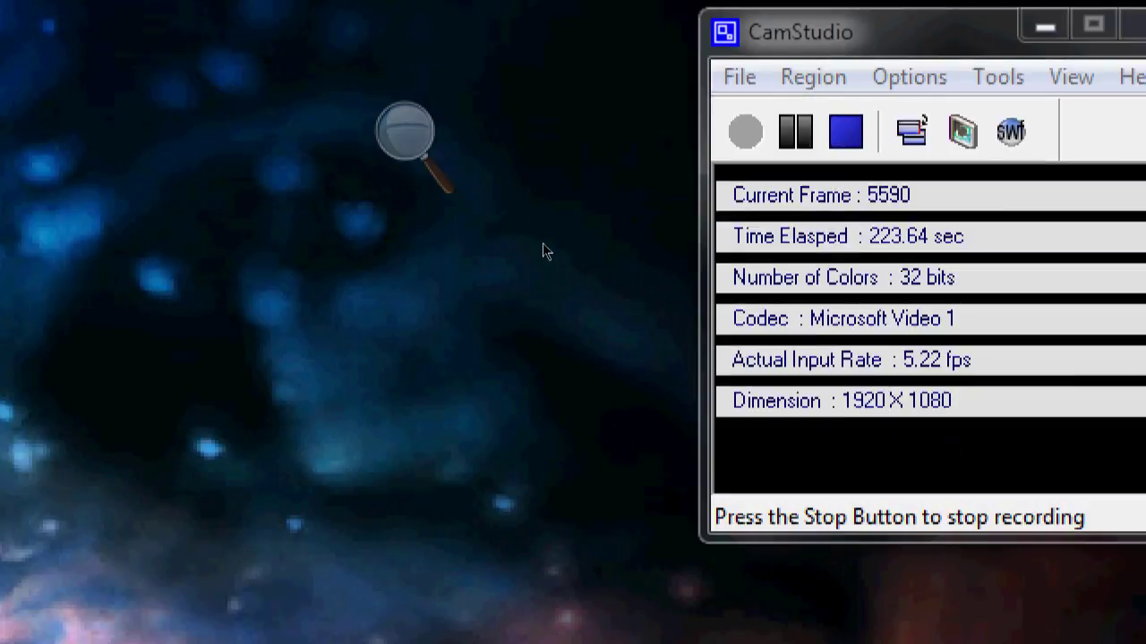
pyautogui.press('super+Escape')
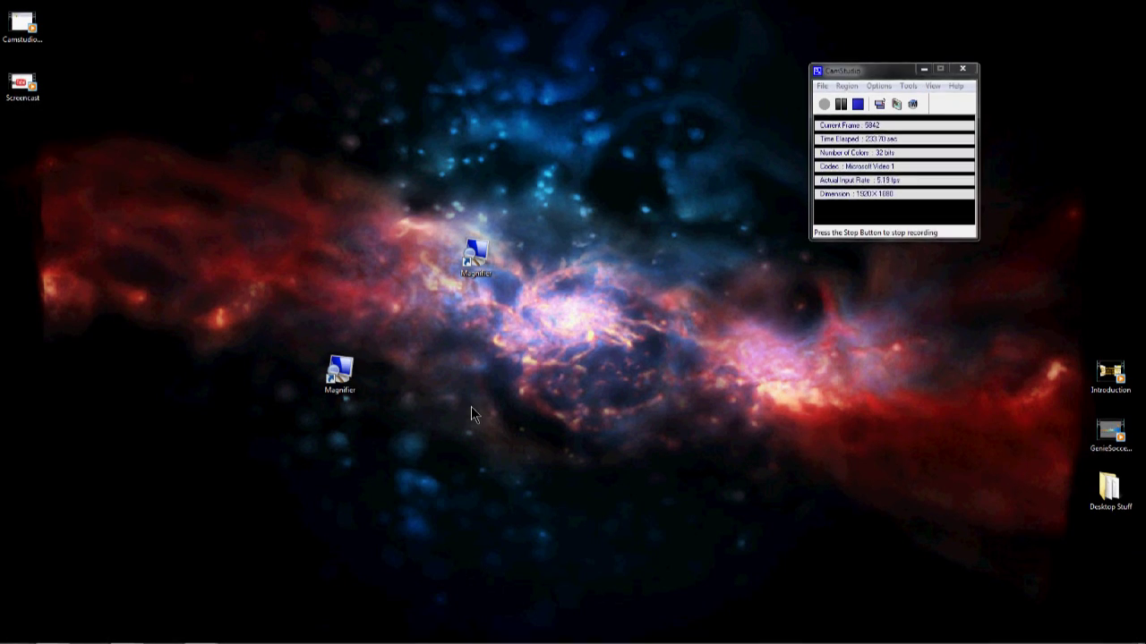
pyautogui.click(503, 330)
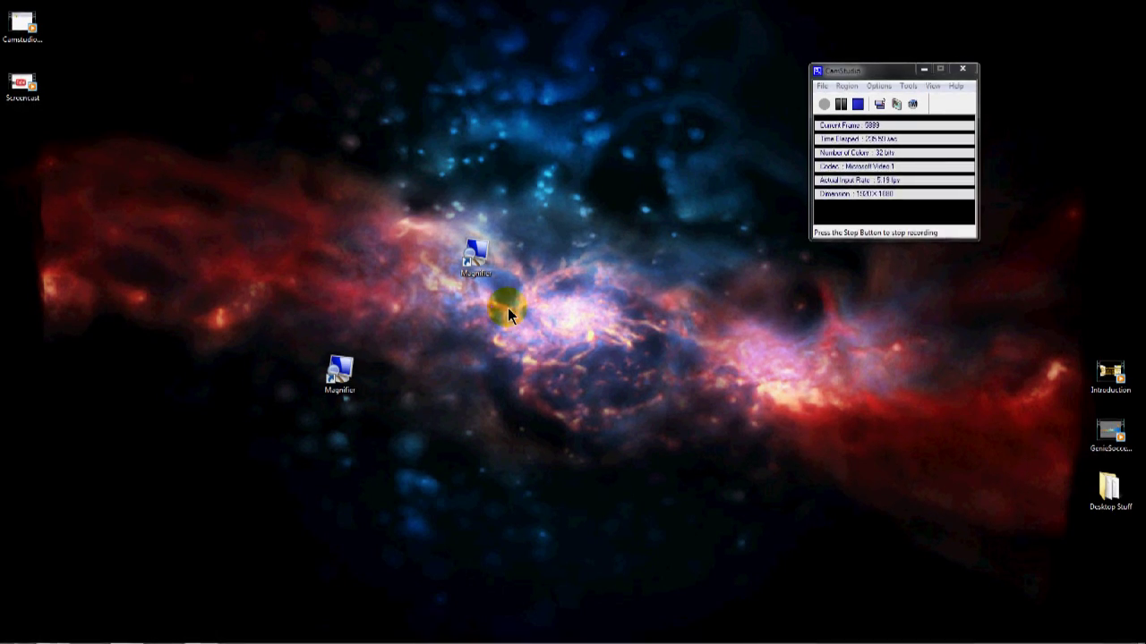